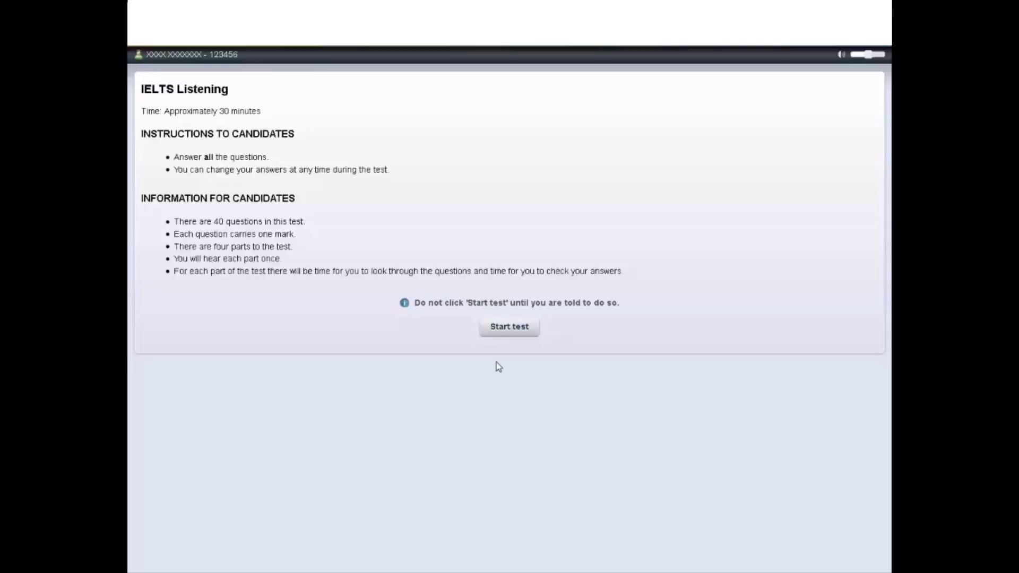
Begin the listening test so Part 1's ten furniture-call gaps and the 60-minute clock appear.
{"action": "left_click", "coordinate": [506, 332]}
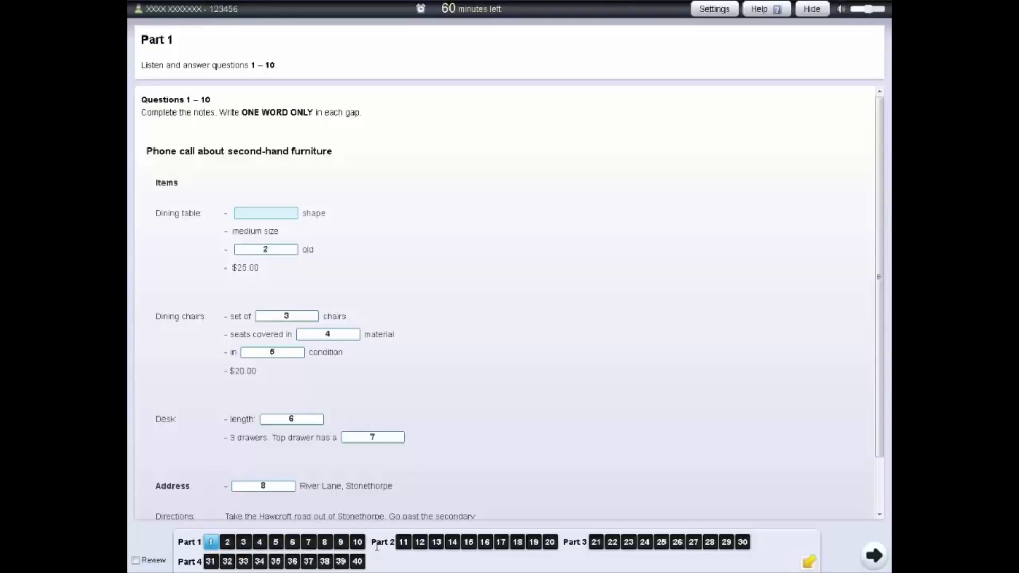
Step through questions 2 and 3, then answer question 1 with 'round' for the dining table shape.
{"action": "left_click", "coordinate": [228, 544]}
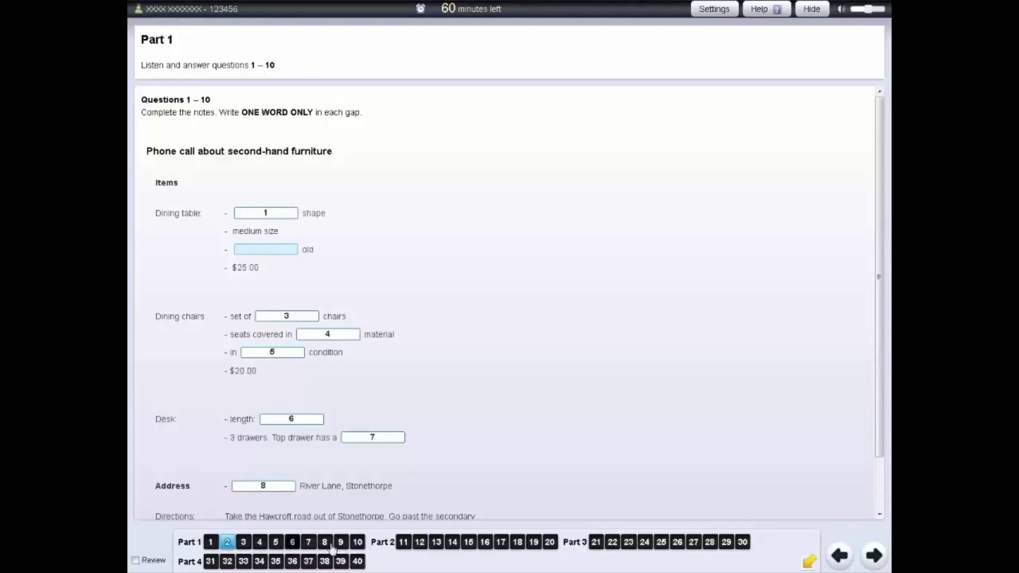
{"action": "left_click", "coordinate": [874, 556]}
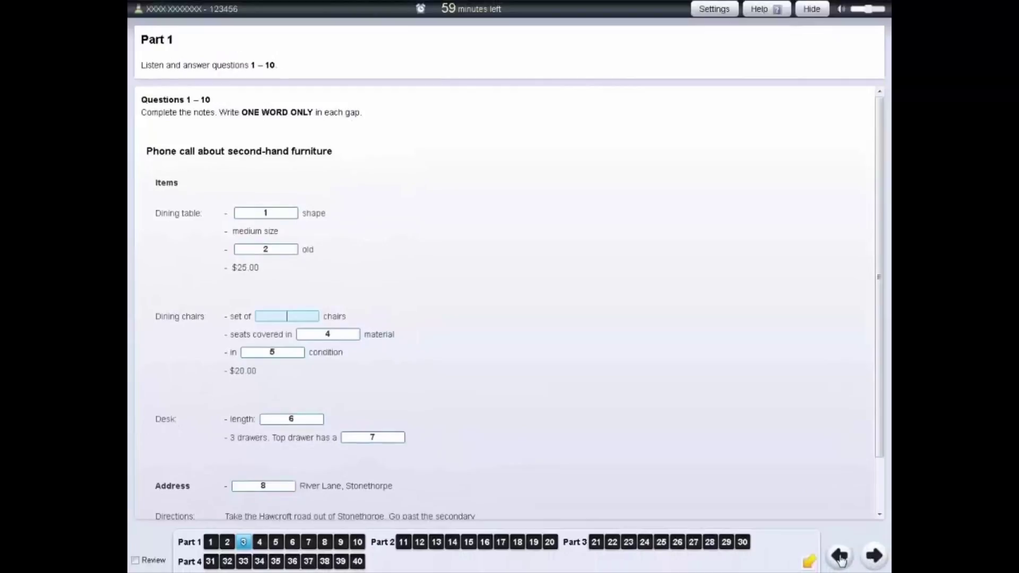
{"action": "left_click", "coordinate": [840, 556]}
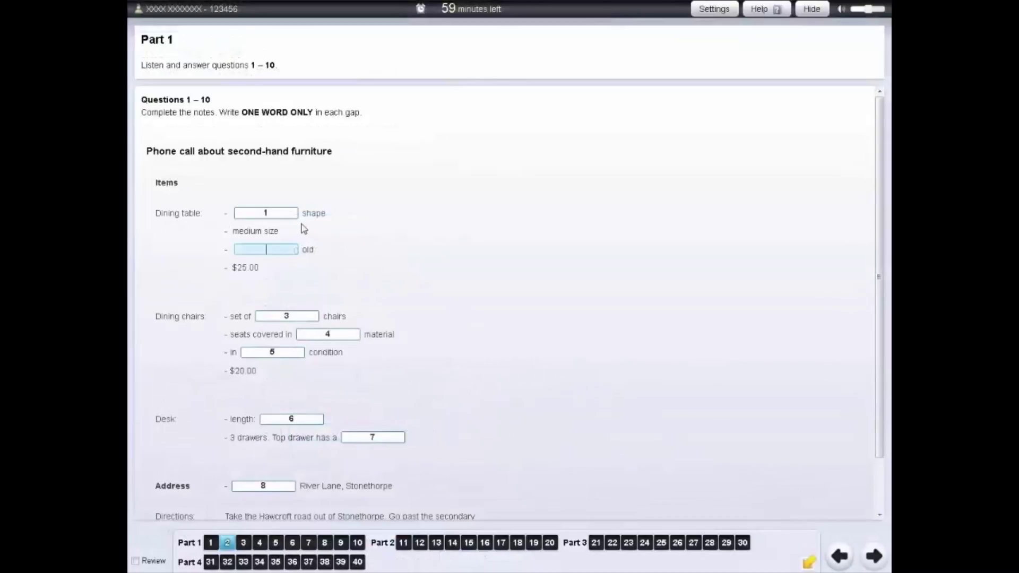
{"action": "left_click", "coordinate": [286, 213]}
{"action": "type", "text": "round"}
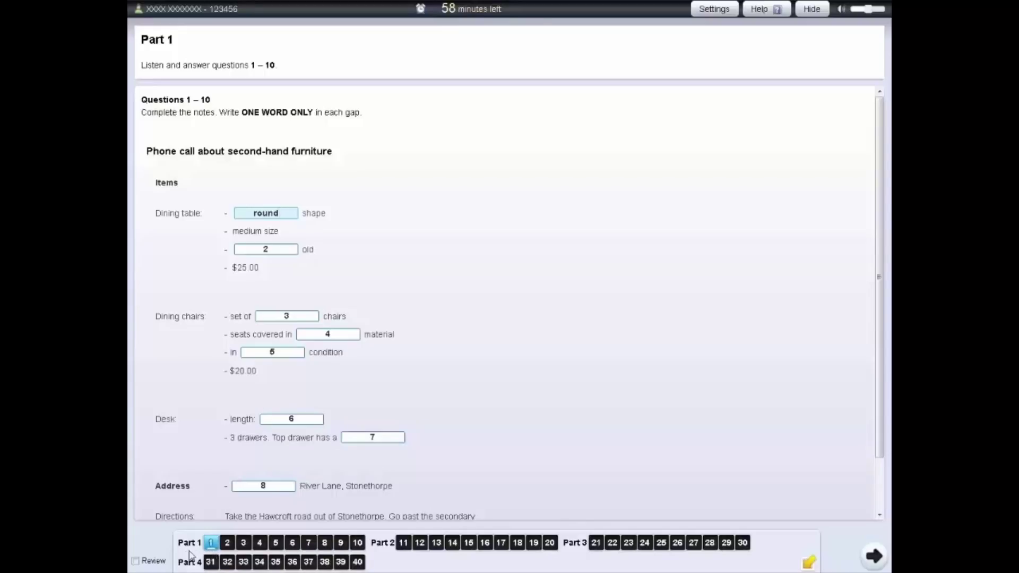
Flag question 1 for review, collapse and restore the question navigation, and scroll the questions.
{"action": "left_click", "coordinate": [136, 561]}
{"action": "left_click", "coordinate": [808, 562]}
{"action": "left_click", "coordinate": [809, 564]}
{"action": "left_click_drag", "start_coordinate": [880, 307], "coordinate": [879, 361]}
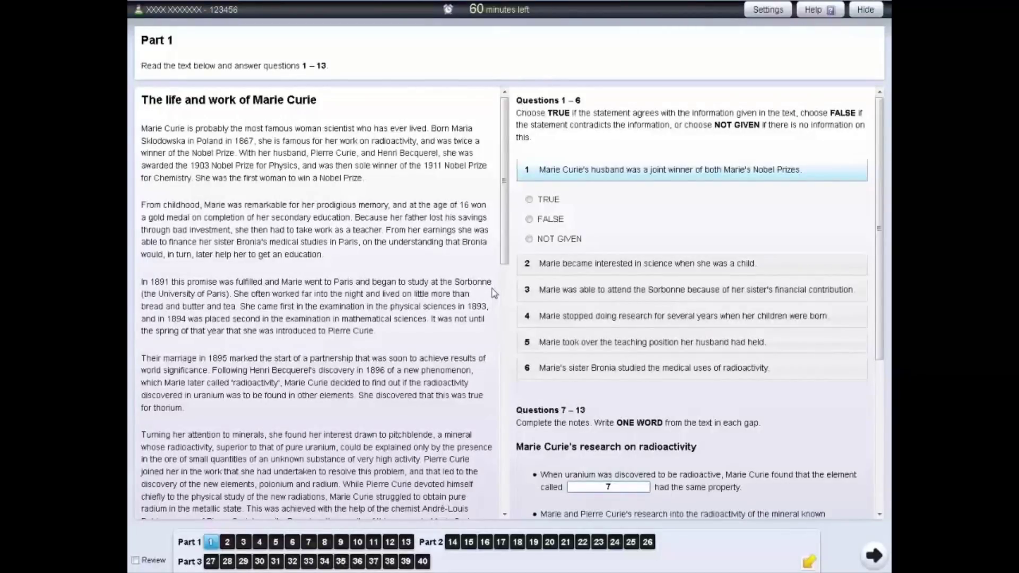
{"action": "left_click", "coordinate": [769, 10]}
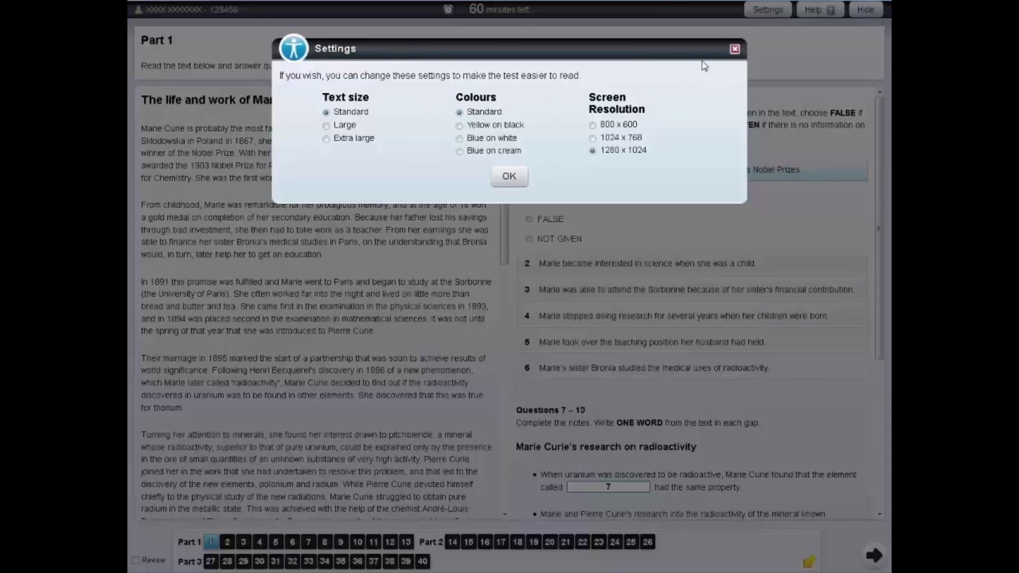
{"action": "left_click", "coordinate": [734, 50]}
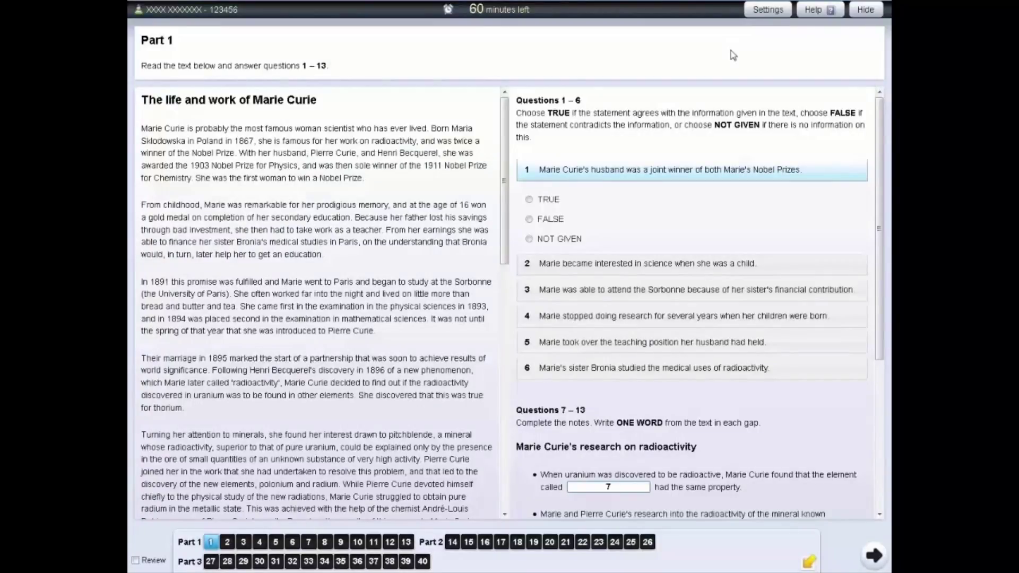
{"action": "left_click", "coordinate": [821, 18]}
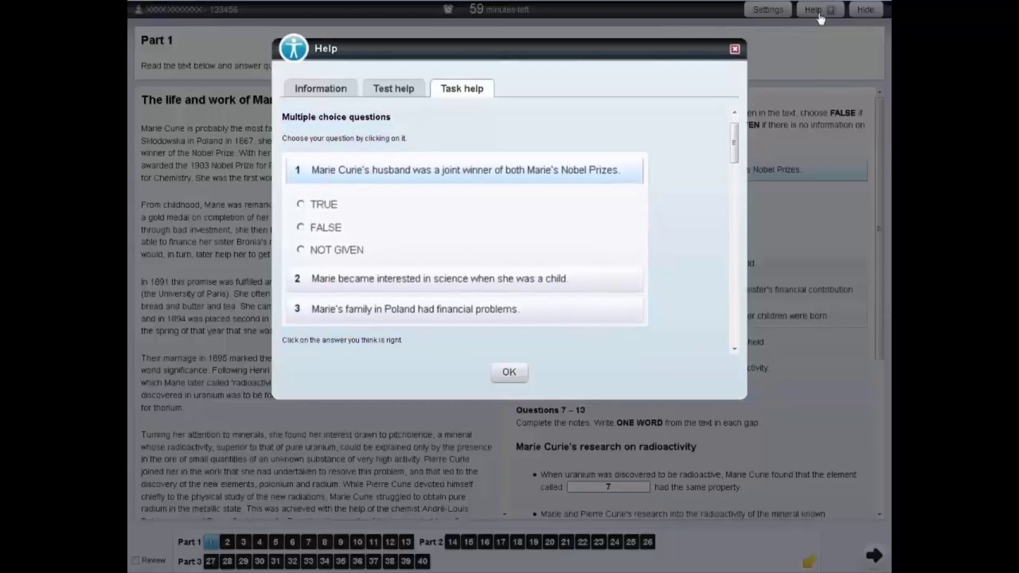
{"action": "left_click", "coordinate": [326, 91]}
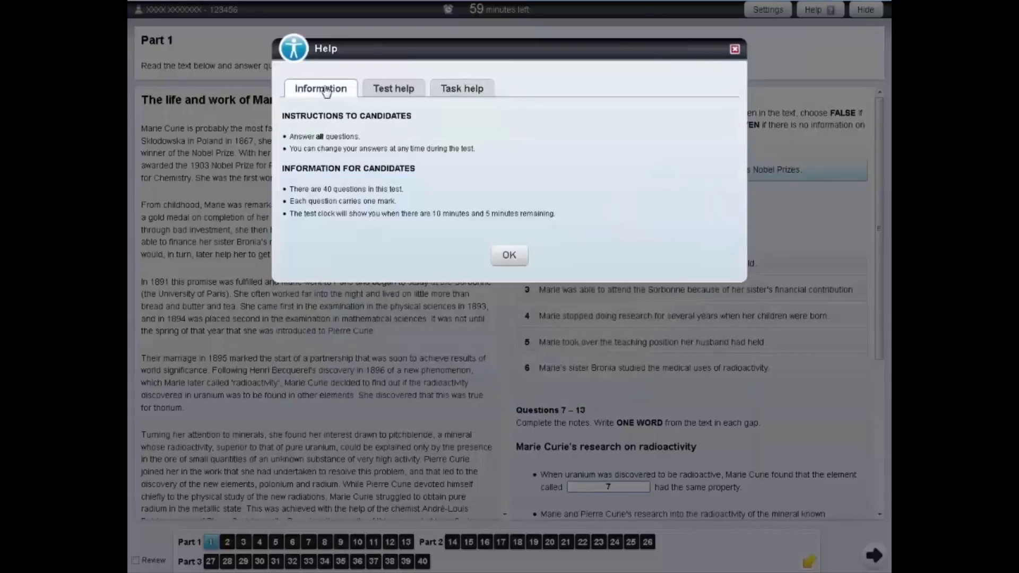
{"action": "left_click", "coordinate": [398, 93]}
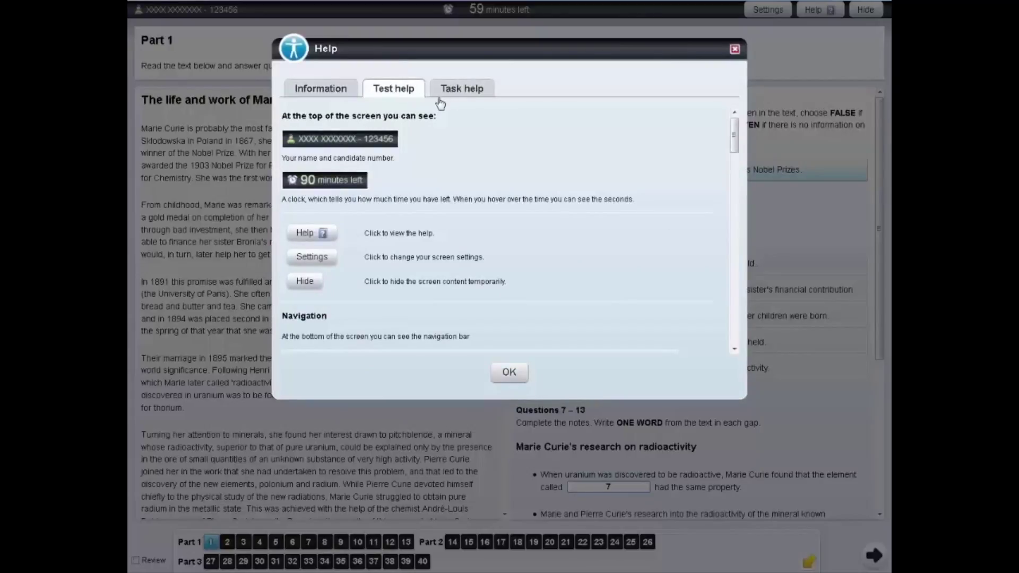
{"action": "left_click_drag", "start_coordinate": [735, 135], "coordinate": [735, 233]}
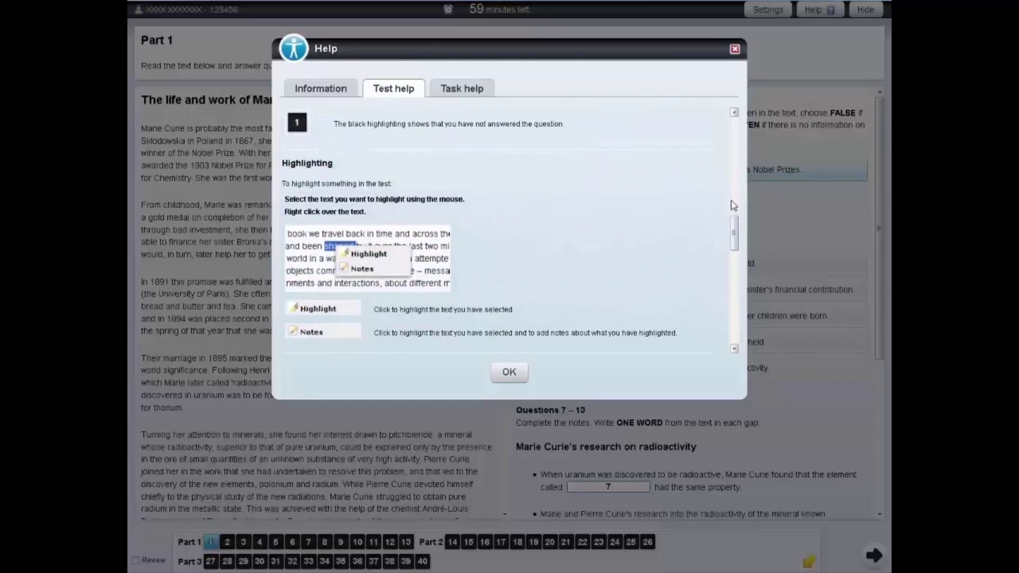
{"action": "left_click", "coordinate": [735, 49]}
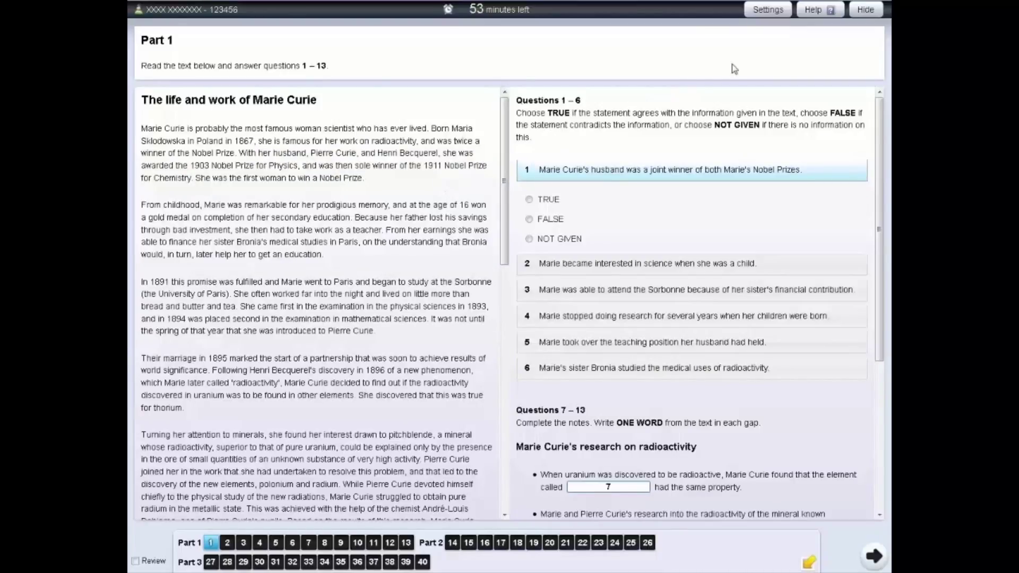
{"action": "left_click", "coordinate": [866, 11]}
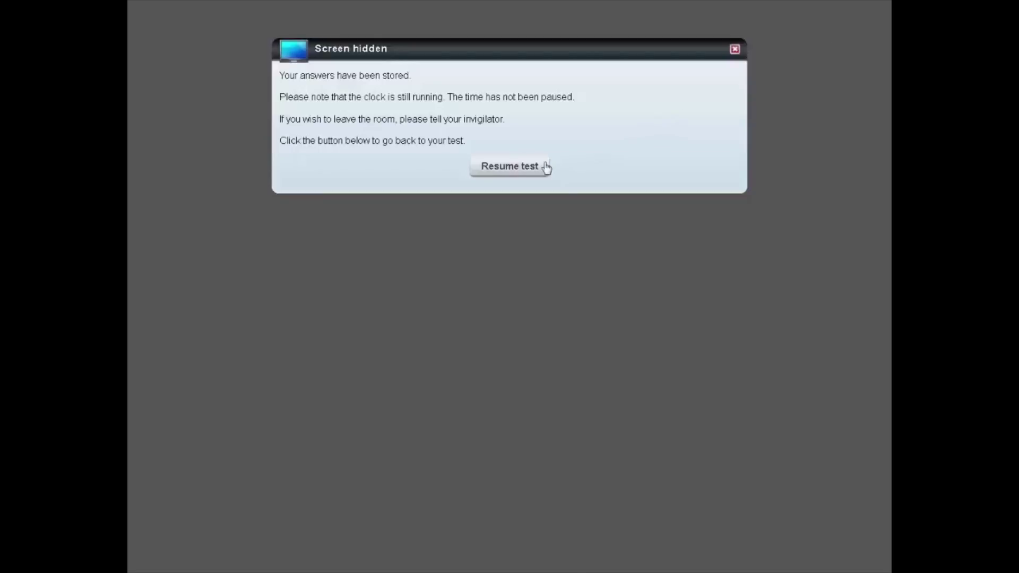
{"action": "left_click", "coordinate": [511, 168]}
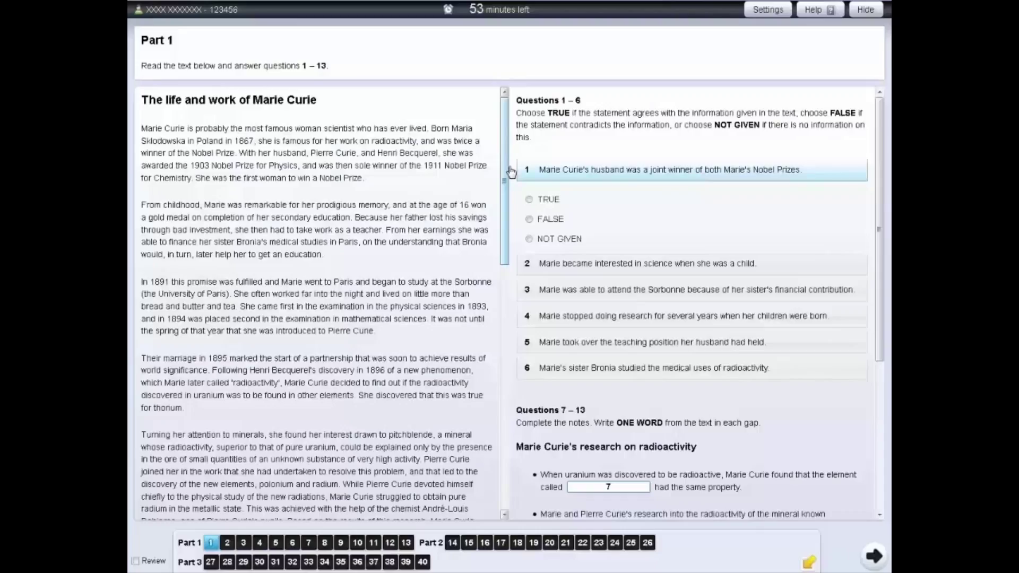